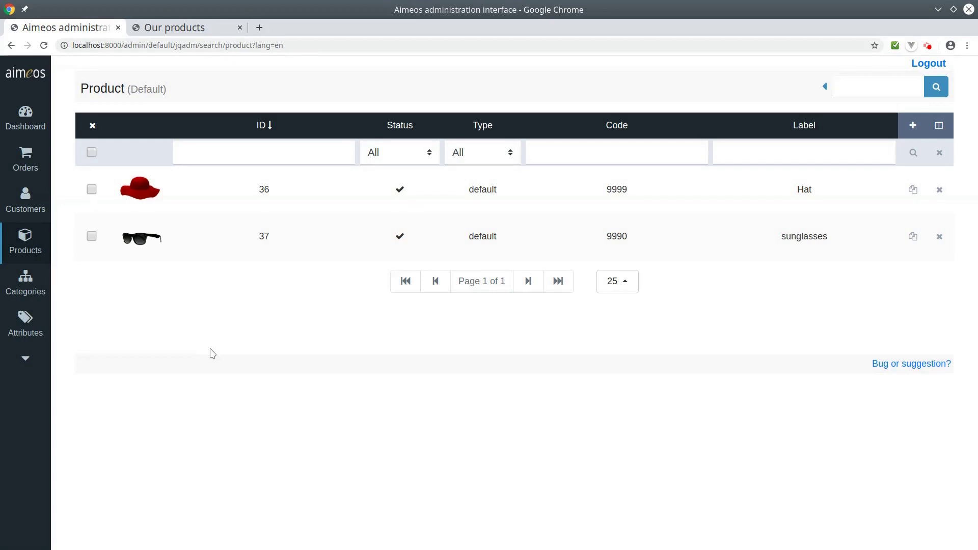
Step: Start a new product from the header of the Products list
left_click(916, 126)
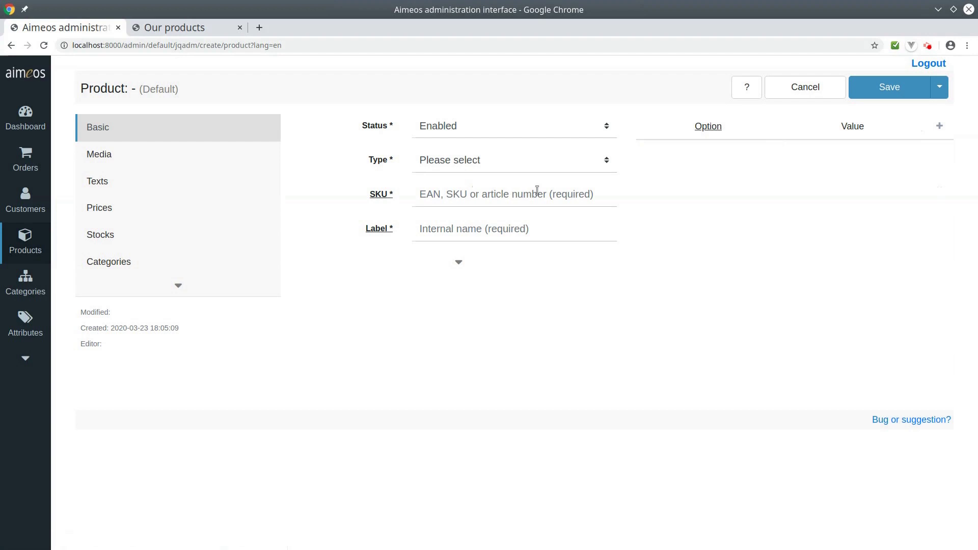
Step: Set the product type to Bundle, SKU to 6666 and label to 'Summer set'
left_click(510, 161)
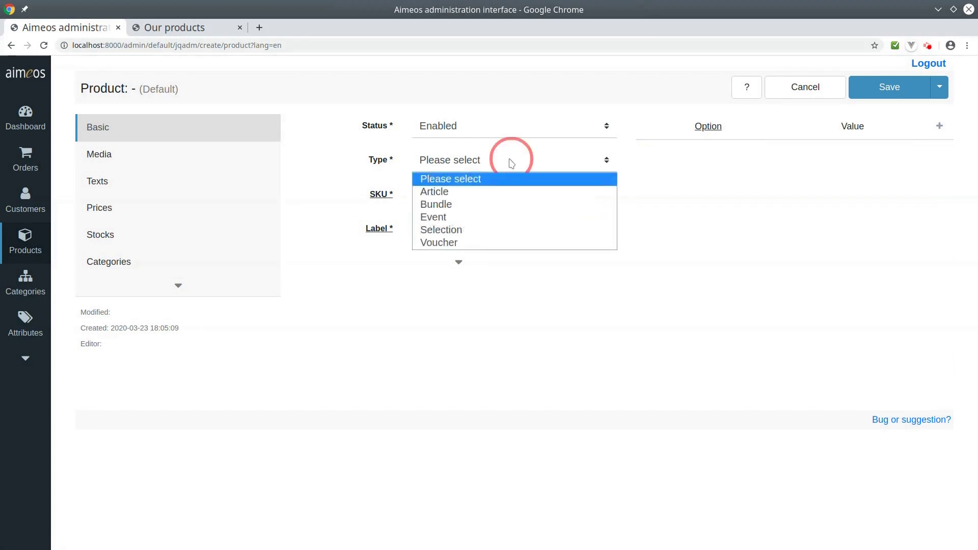
left_click(492, 203)
left_click(490, 197)
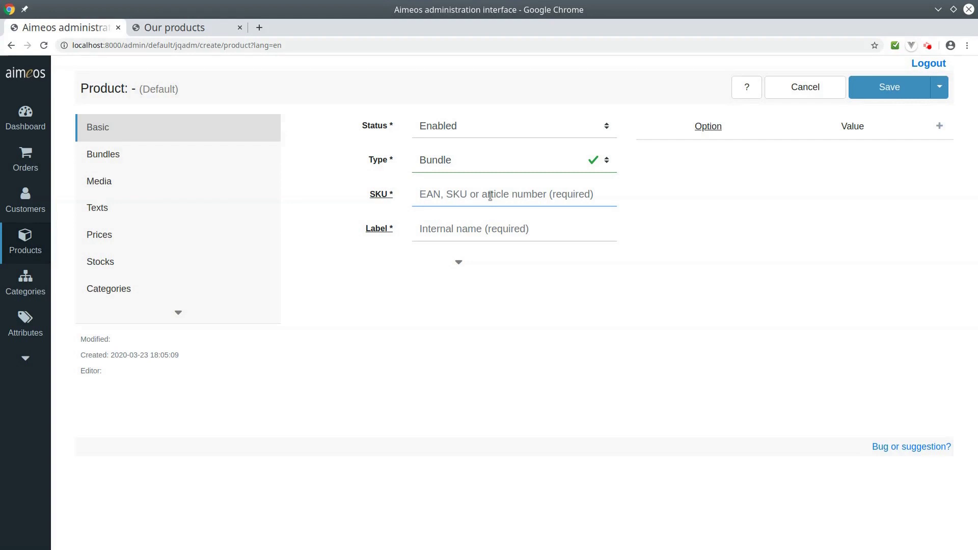
type("6666")
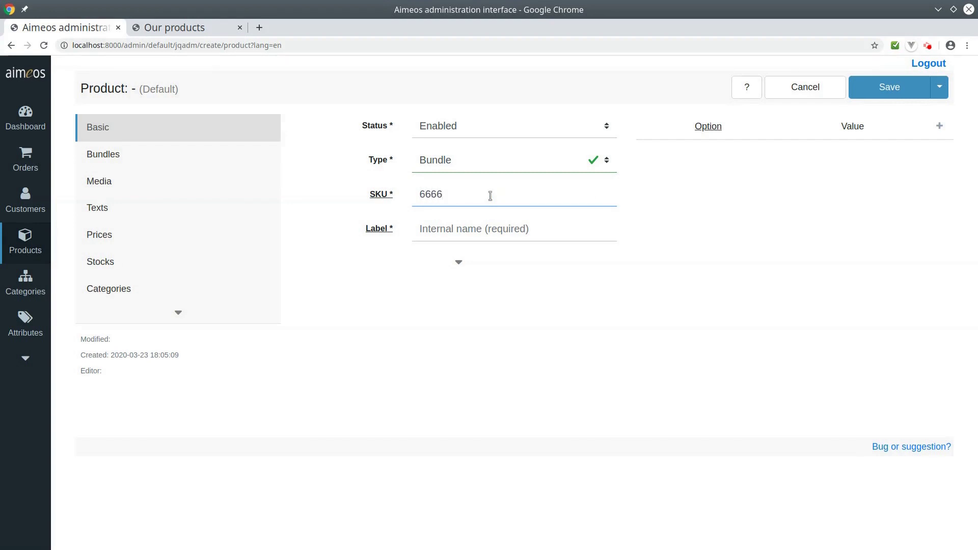
left_click(482, 224)
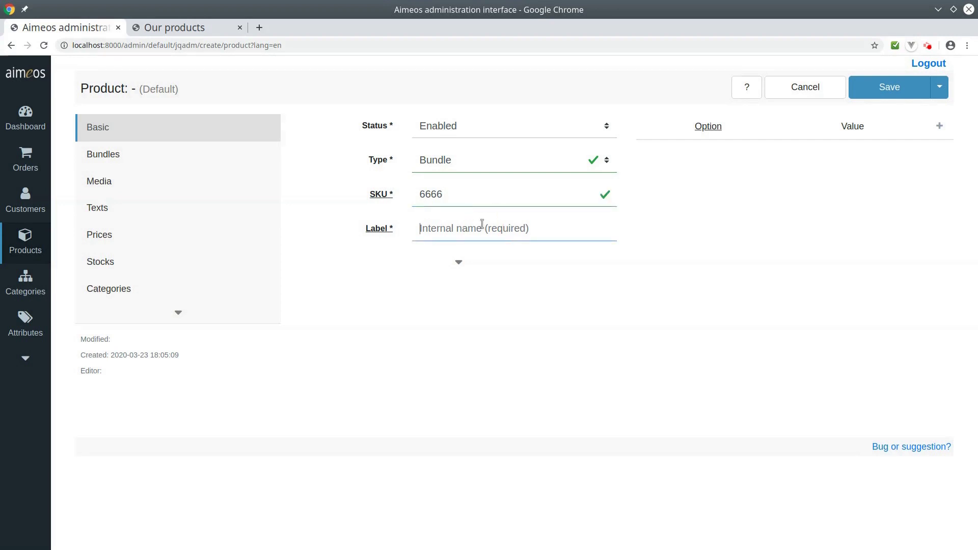
type("Summer set")
Step: Add Hat (9999) and sunglasses (9990) as bundled products
left_click(176, 165)
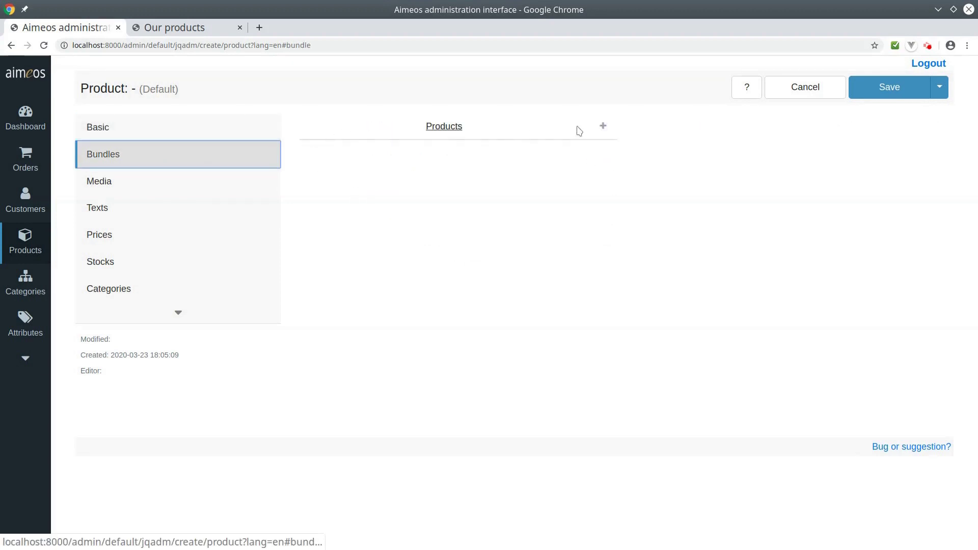
left_click(604, 128)
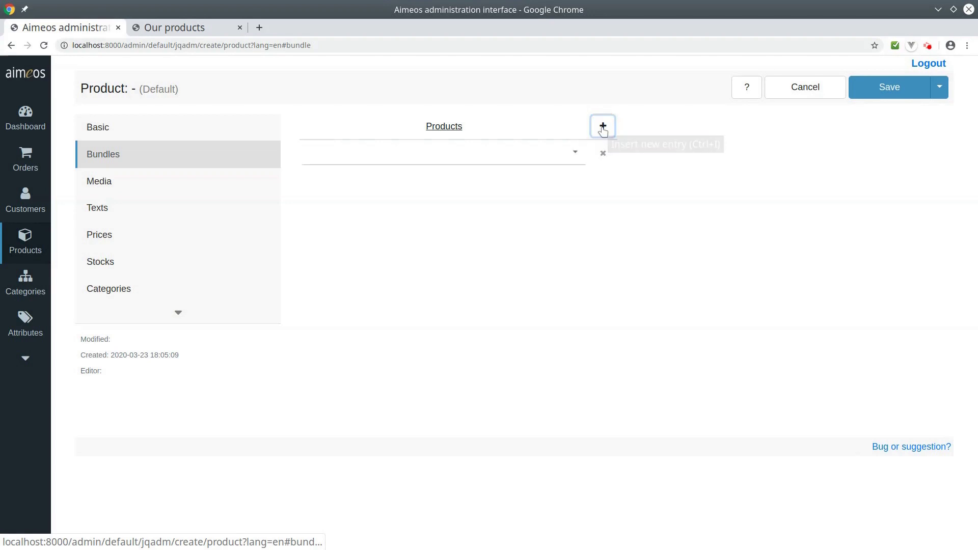
left_click(579, 156)
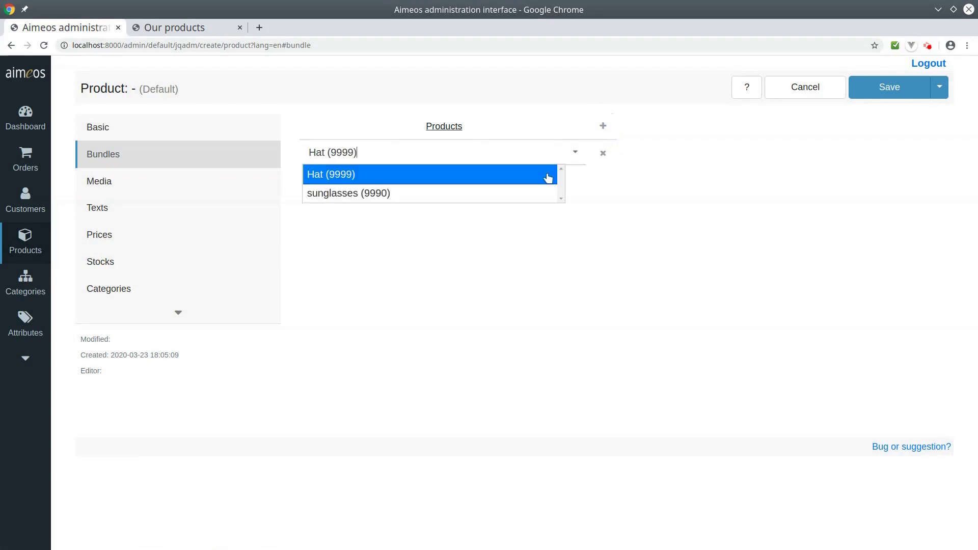
left_click(546, 177)
left_click(603, 127)
left_click(574, 179)
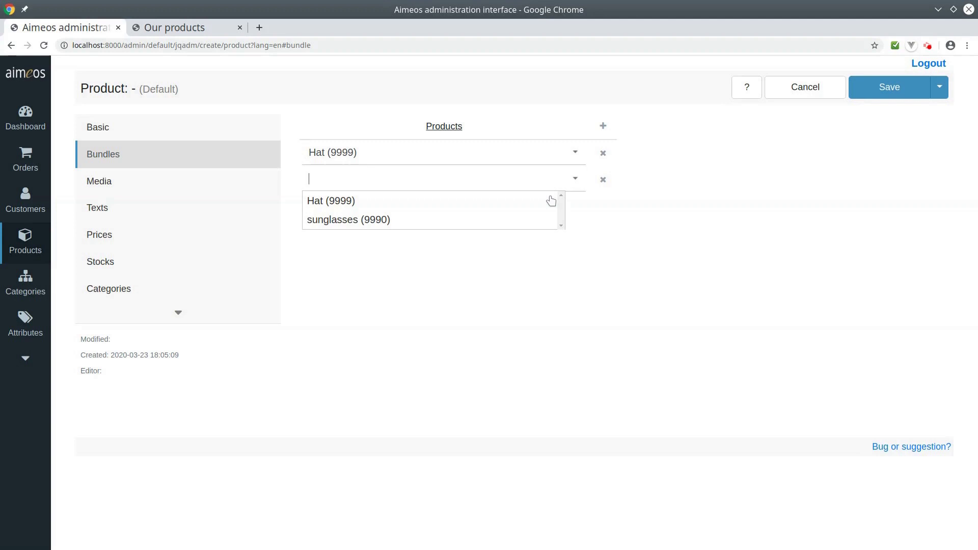
left_click(513, 218)
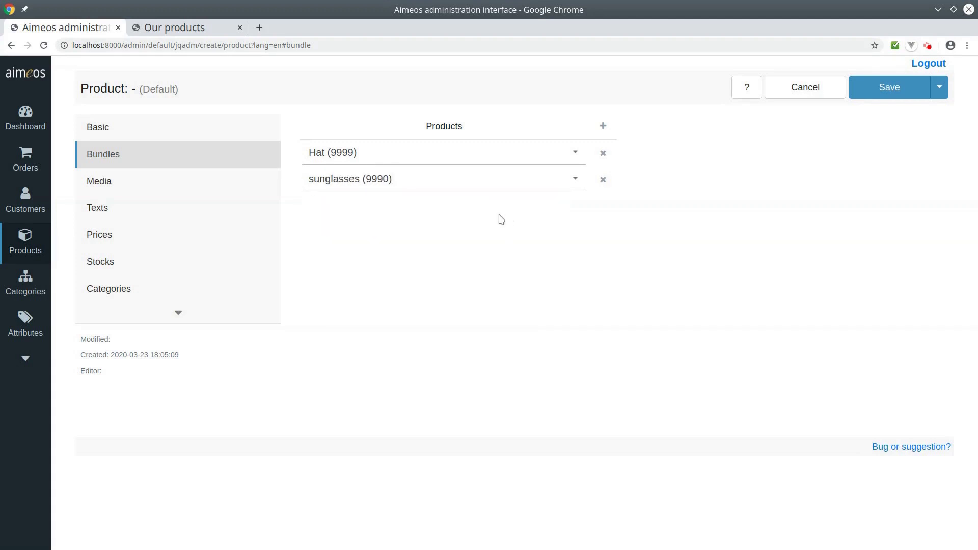
Step: Attach package.jpeg as a new media item
left_click(179, 185)
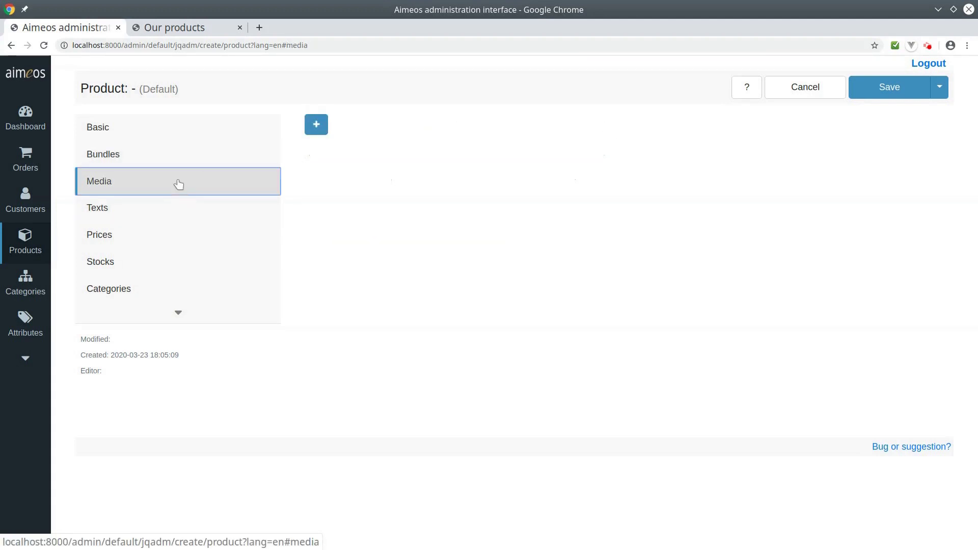
left_click(318, 125)
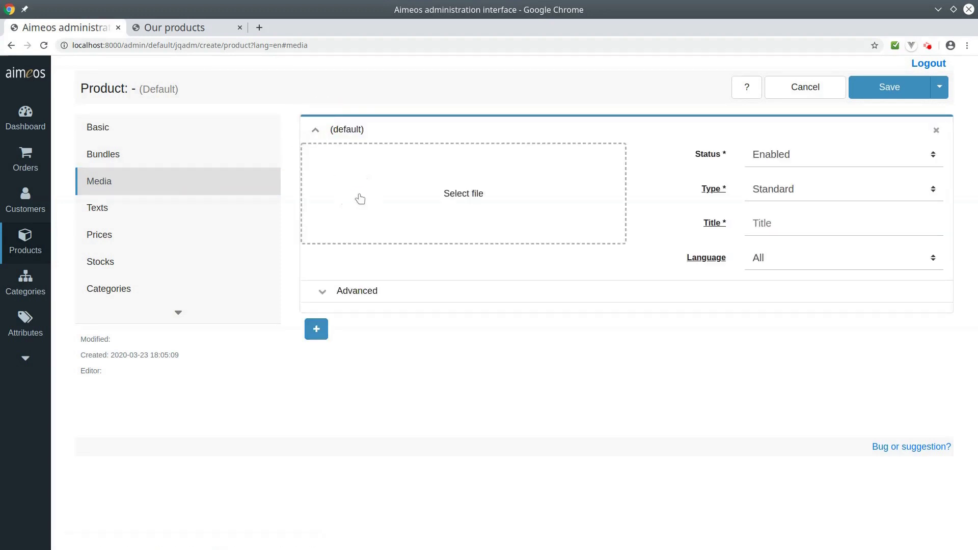
left_click(359, 199)
double_click(417, 143)
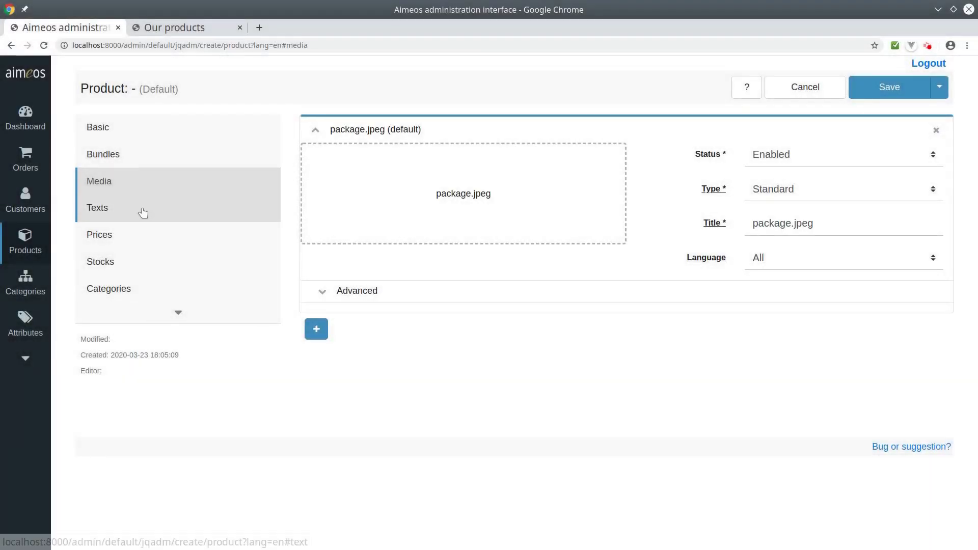
Step: Add a text 'Summer set' with language English and type Name, then another text entry
left_click(143, 213)
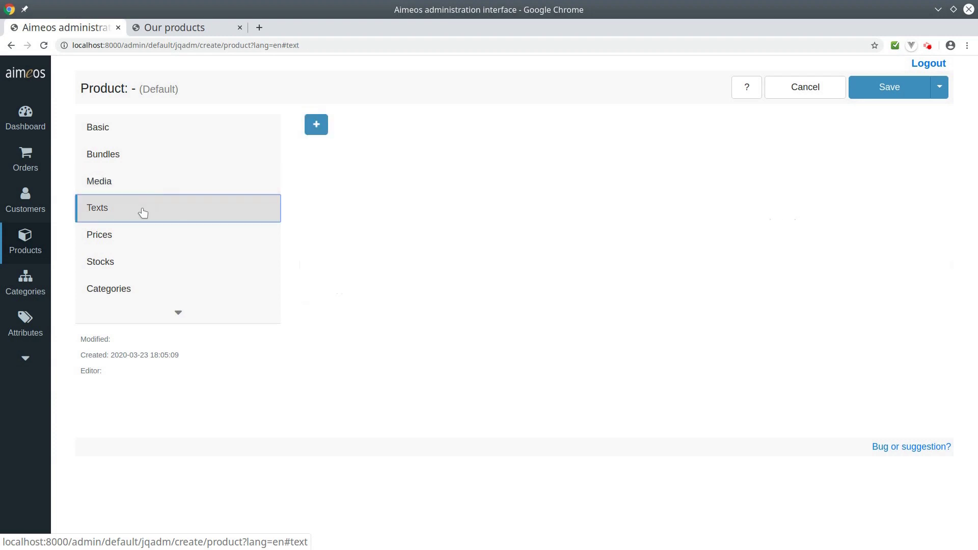
left_click(317, 125)
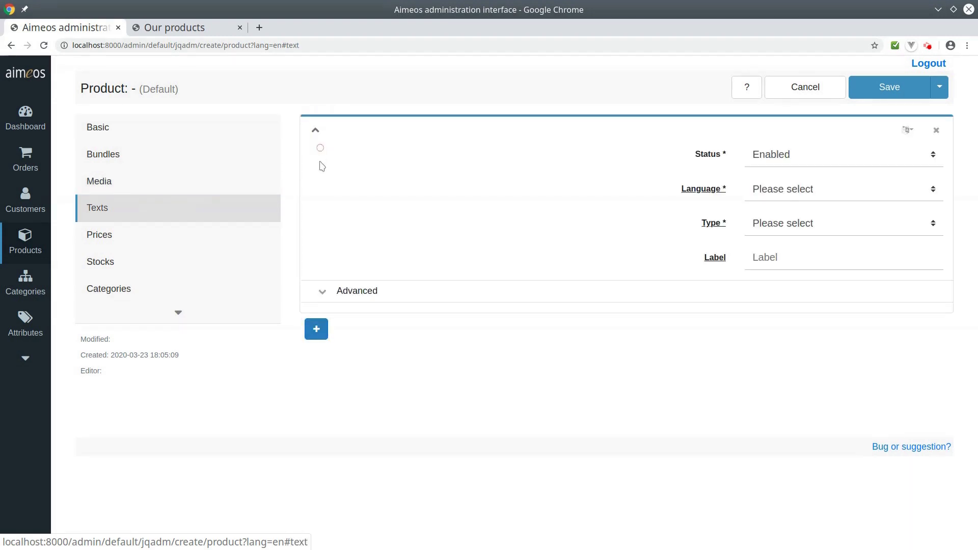
left_click(338, 229)
type("S")
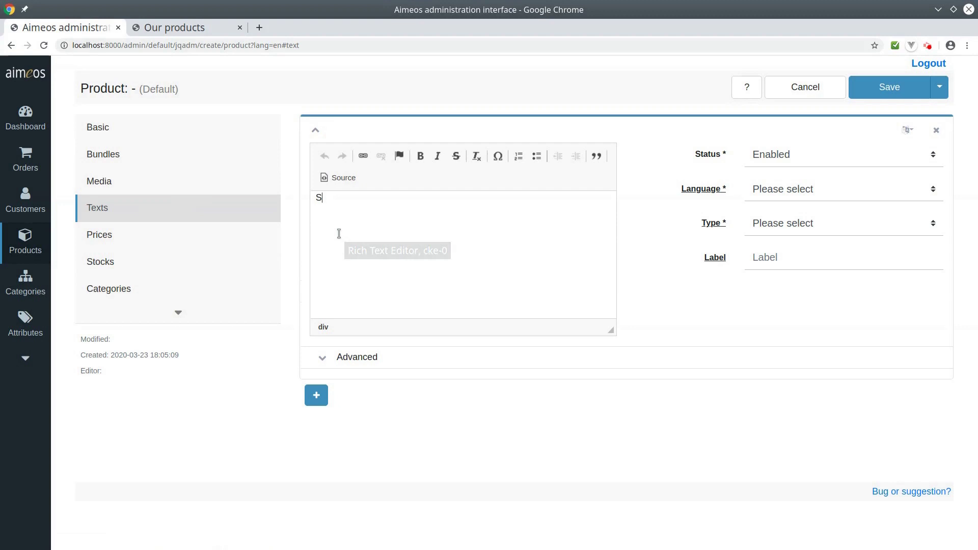
type("ummer e")
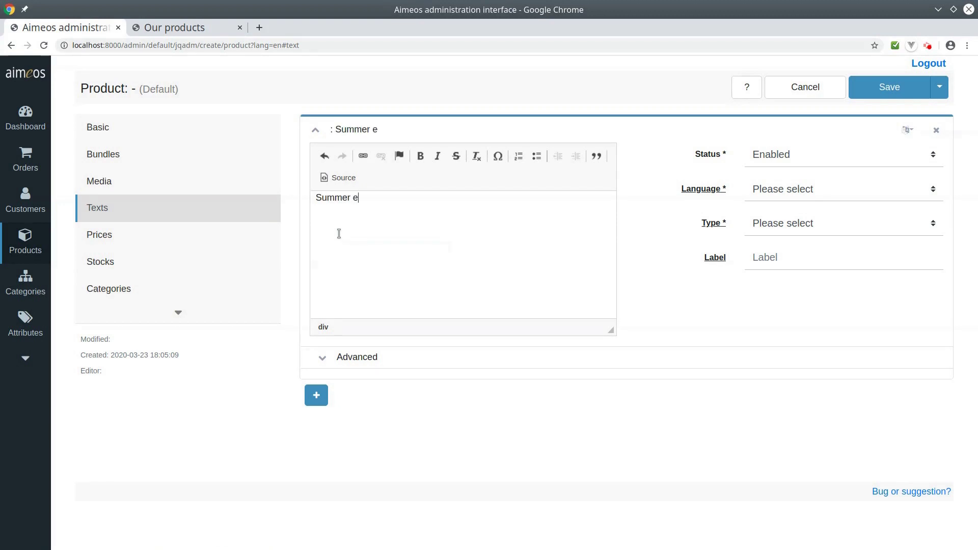
key("BackSpace")
type("set")
left_click(838, 190)
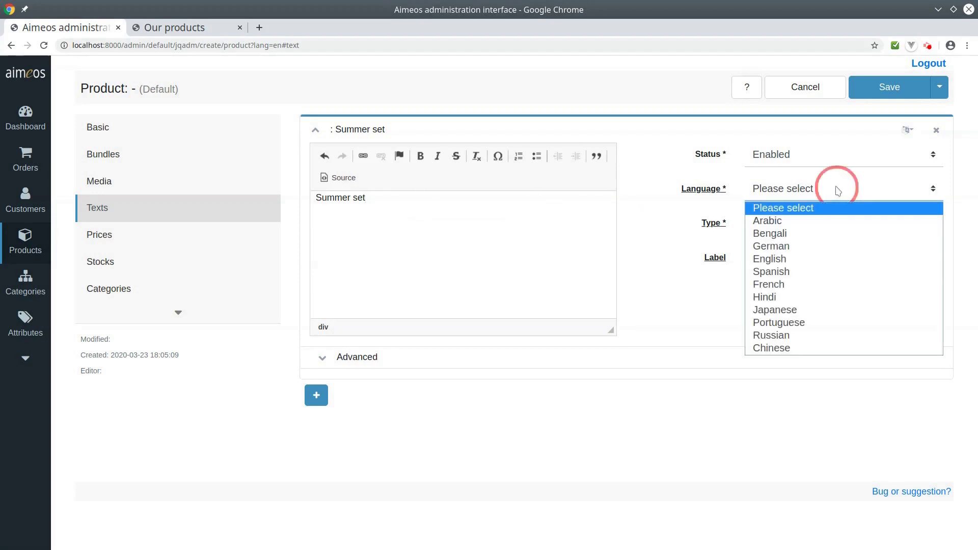
left_click(813, 257)
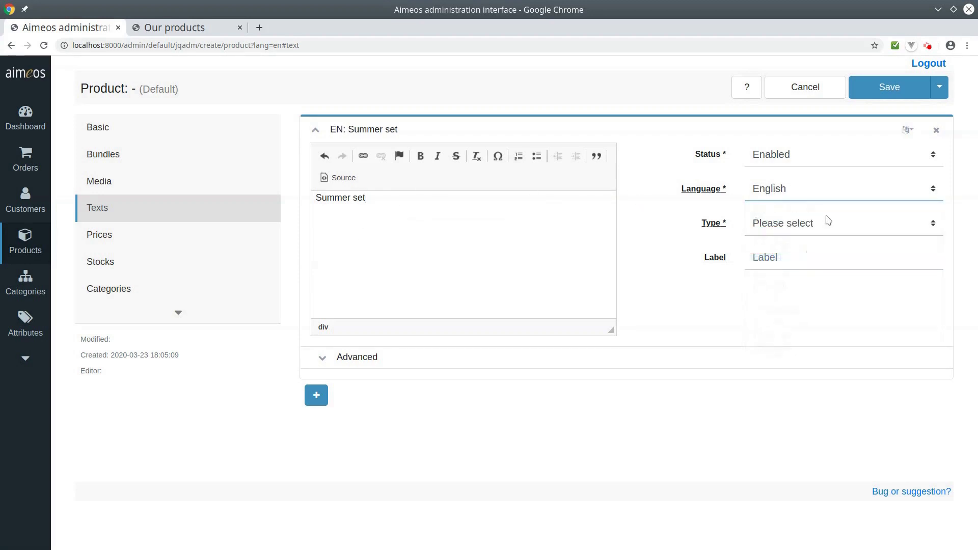
left_click(830, 222)
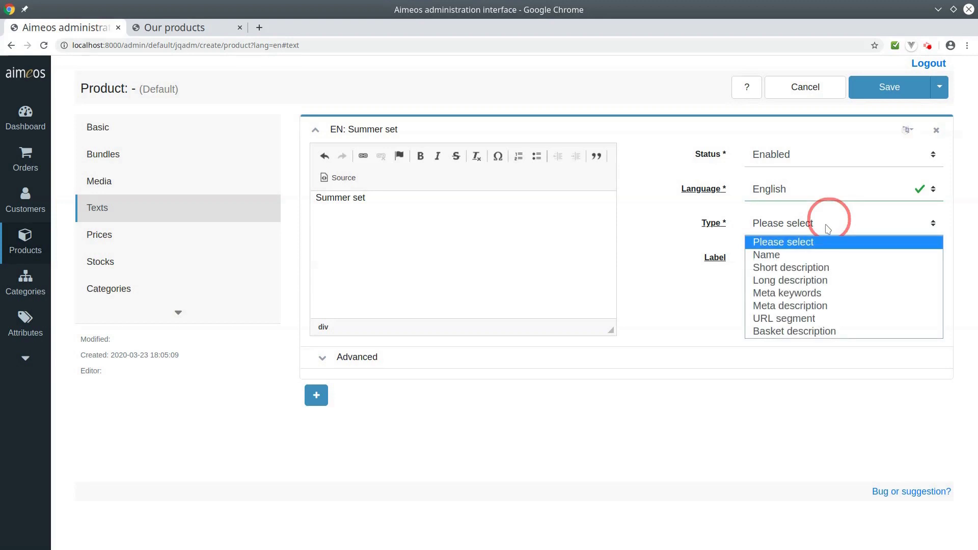
left_click(822, 255)
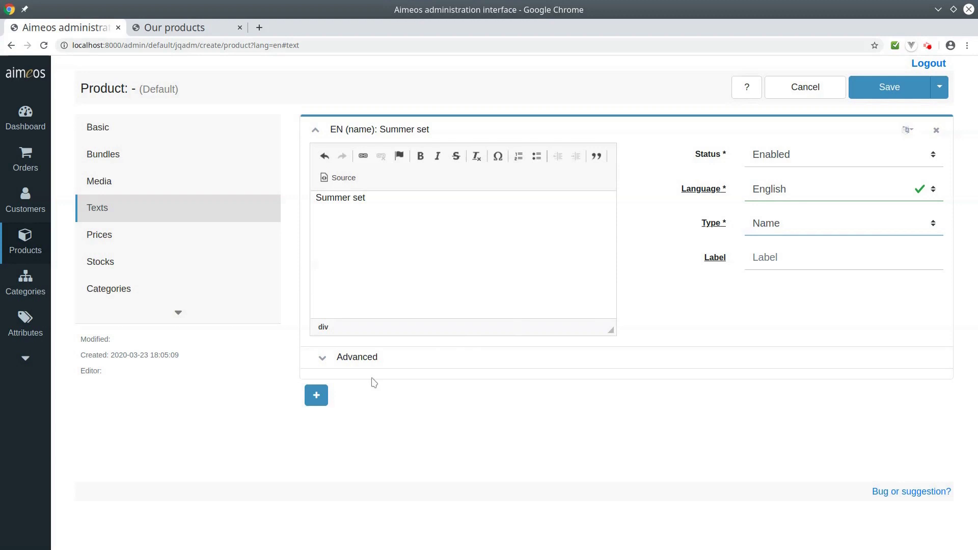
left_click(316, 396)
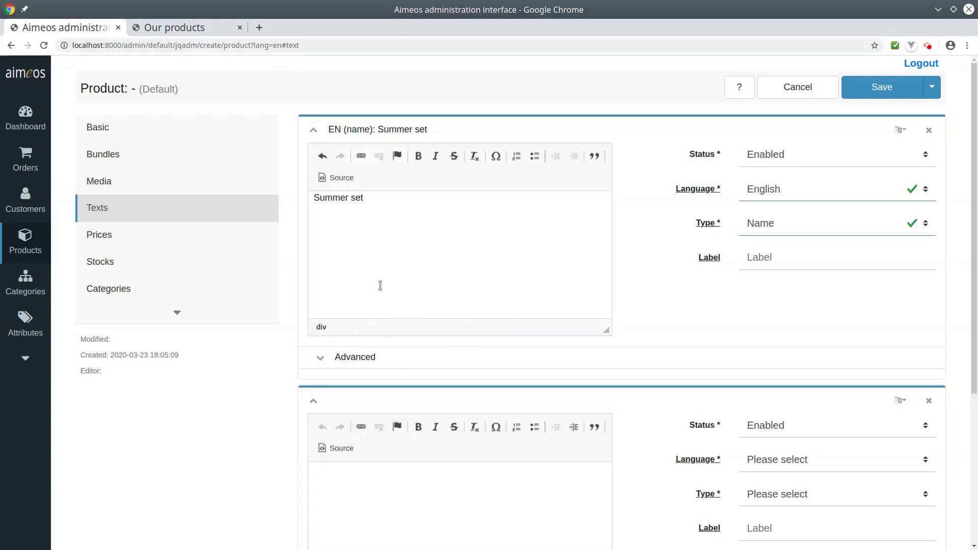
Step: Write 'Summer set for women' in the second text and set its language to English
scroll(413, 379, "down", 5)
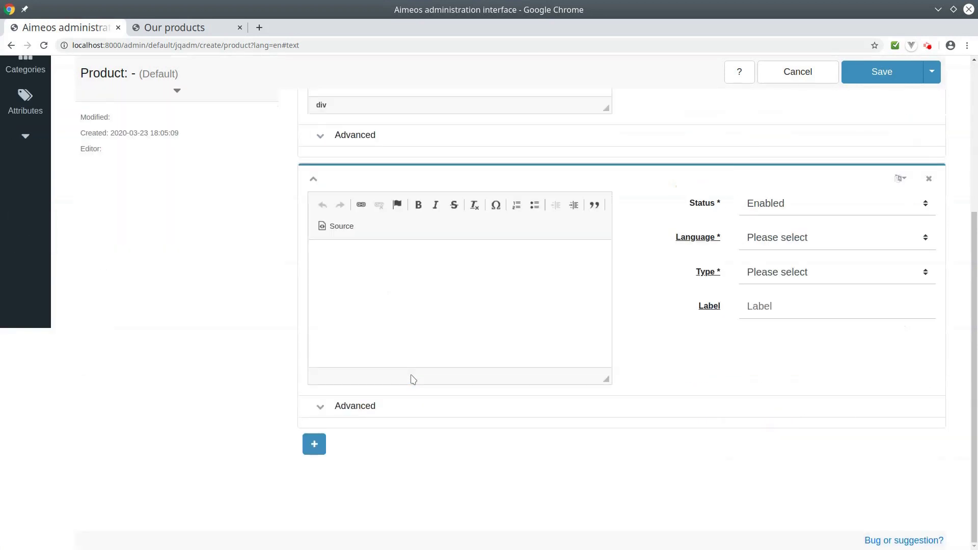
left_click(430, 306)
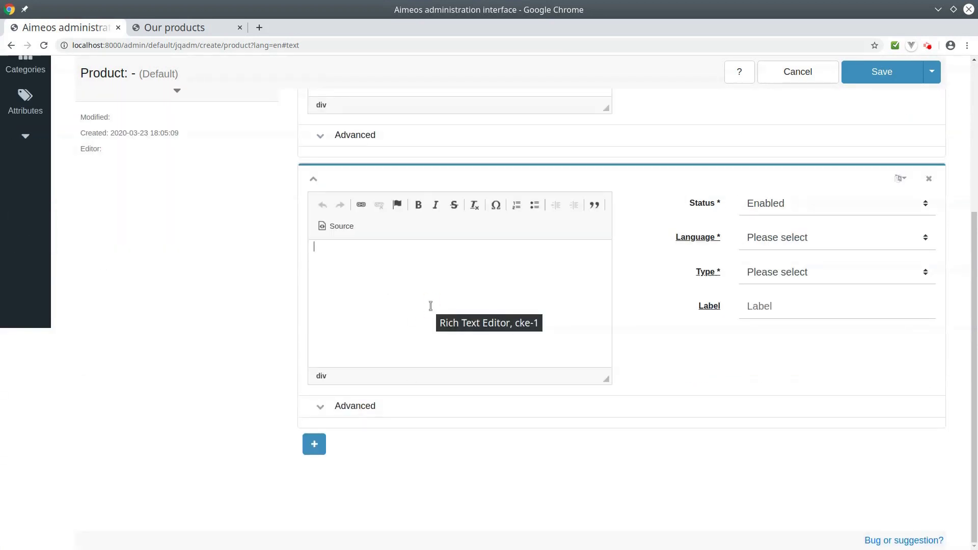
type("Summer set ")
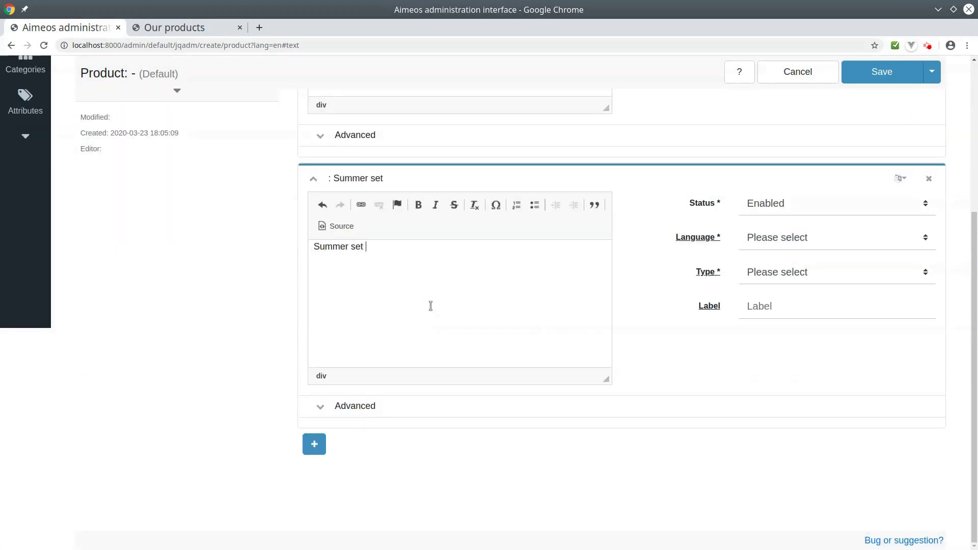
type("for women")
left_click(789, 232)
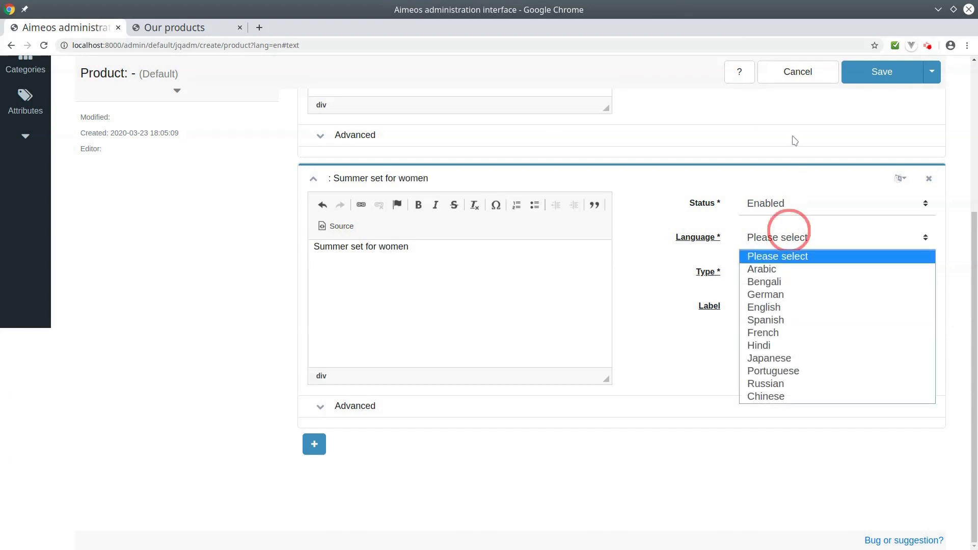
left_click(786, 308)
left_click(793, 270)
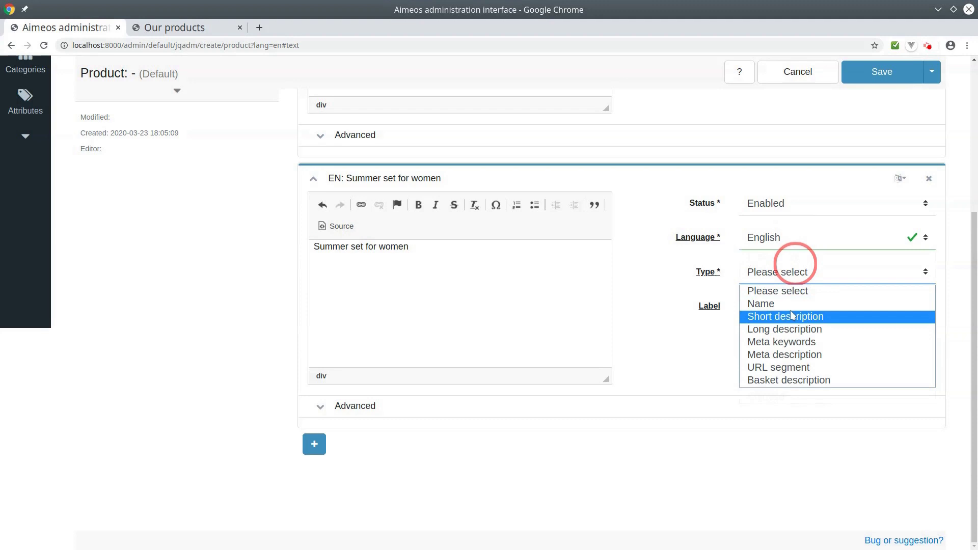
Step: Make the second text a Short description and write 'Set includes hat and sunglasses' in a third text
left_click(792, 316)
left_click(314, 444)
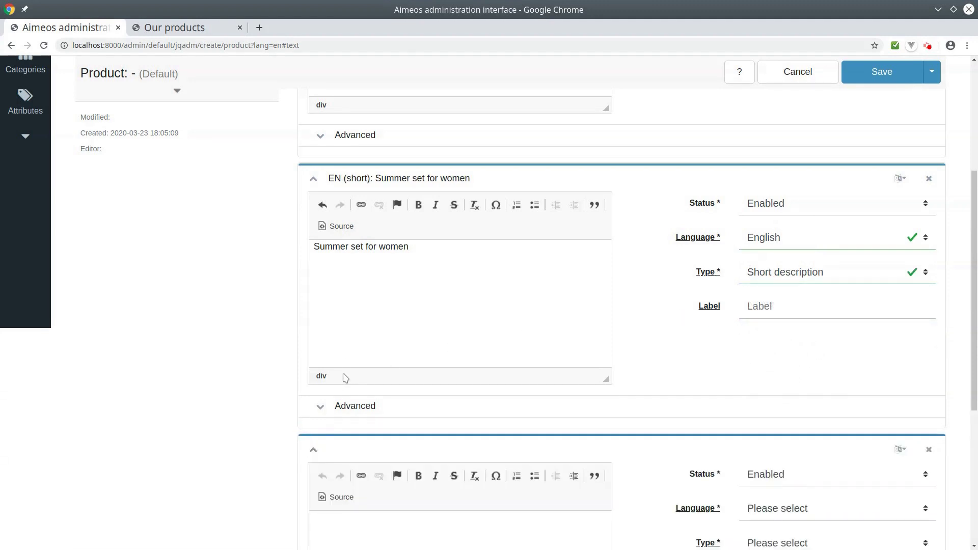
scroll(345, 365, "down", 5)
left_click(413, 296)
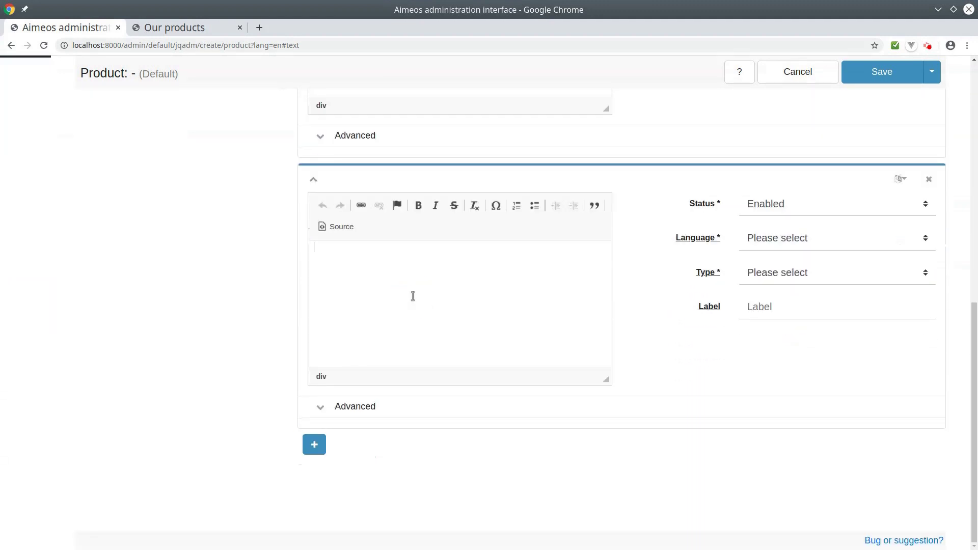
type("Set includes ")
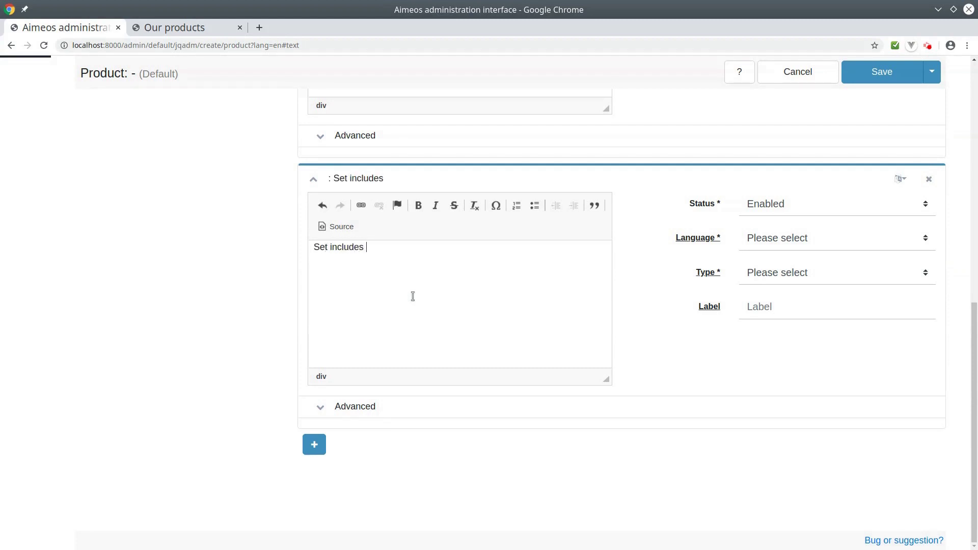
type("hate")
key("BackSpace")
key("BackSpace")
type("and sunglasses")
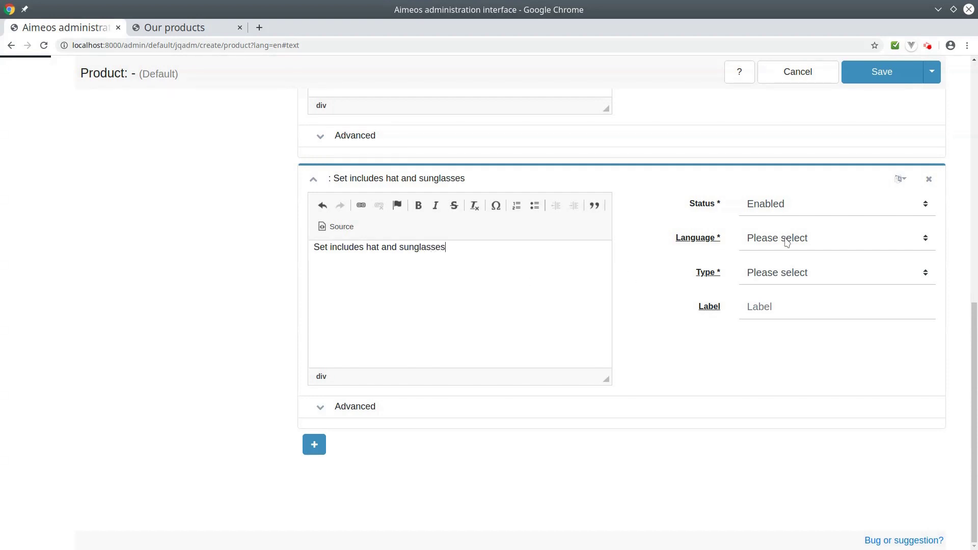
Step: Set the third text's language to English and type to Long description
left_click(786, 238)
left_click(782, 307)
left_click(782, 272)
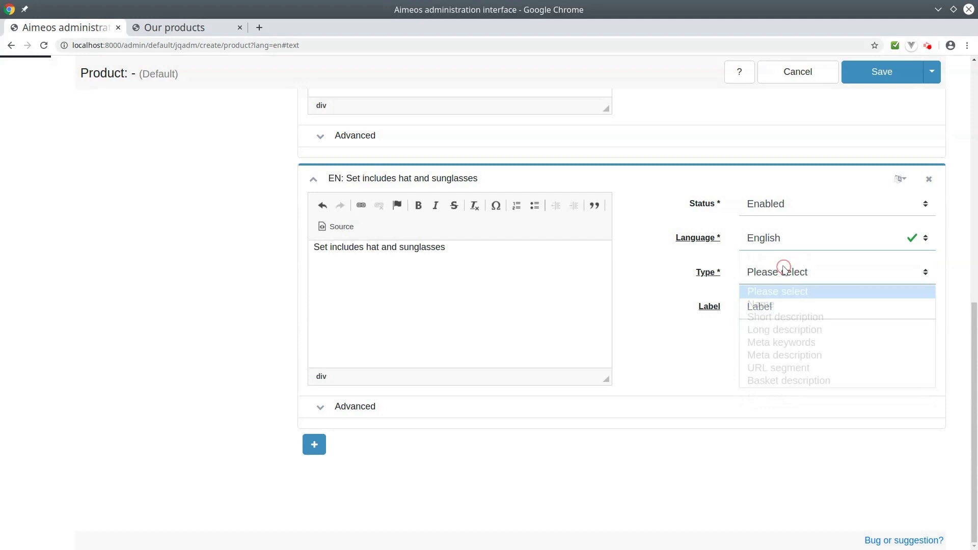
left_click(799, 330)
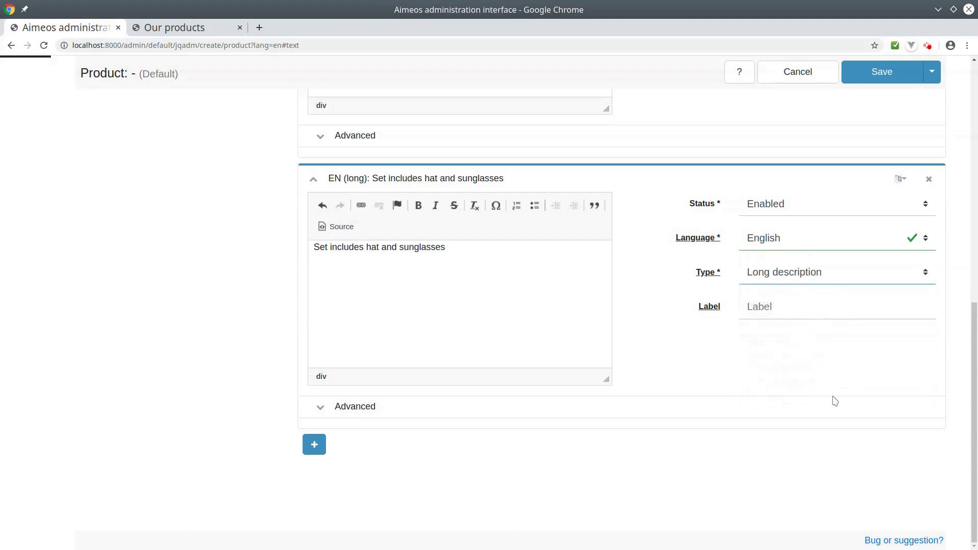
scroll(836, 428, "up", 8)
scroll(838, 431, "up", 2)
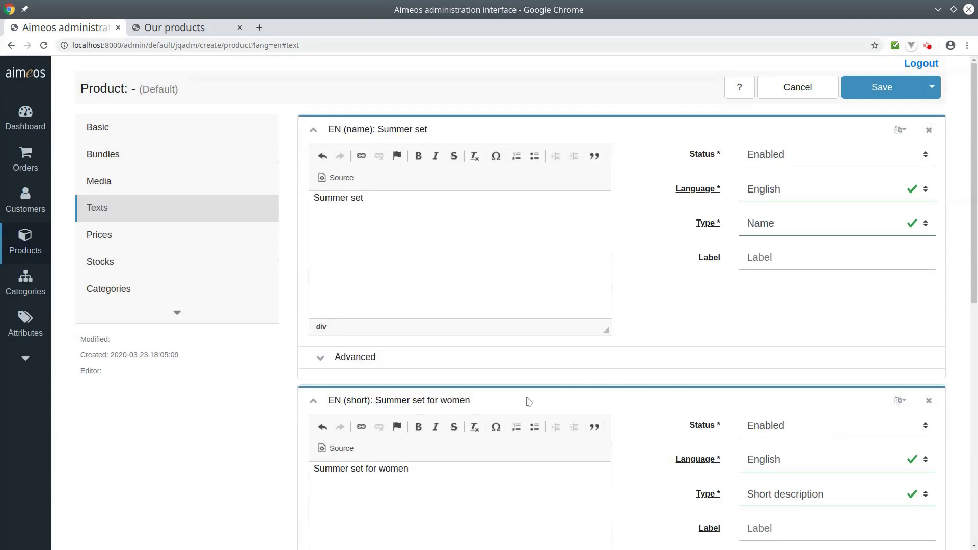
Step: Add a price entry with 19% tax, actual price 20 and currency Euro
left_click(187, 241)
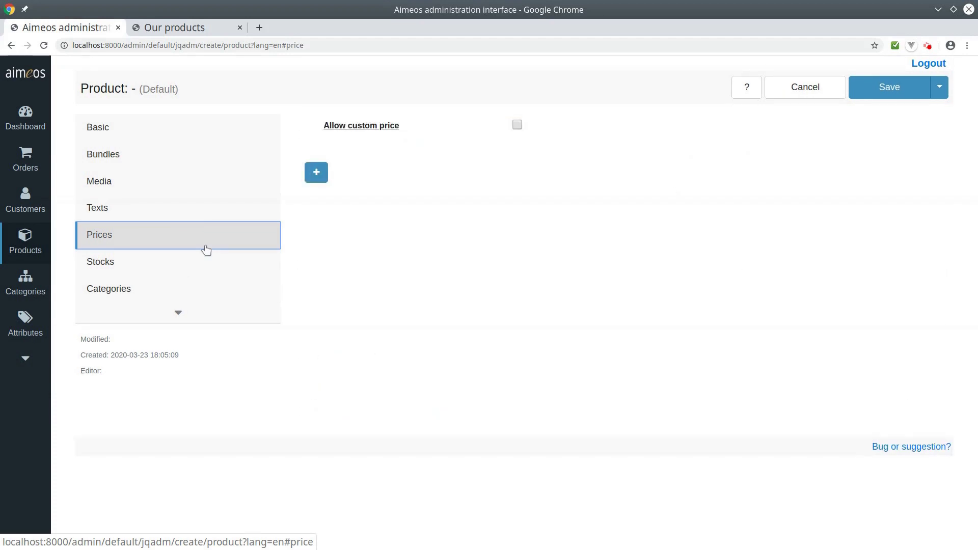
left_click(323, 182)
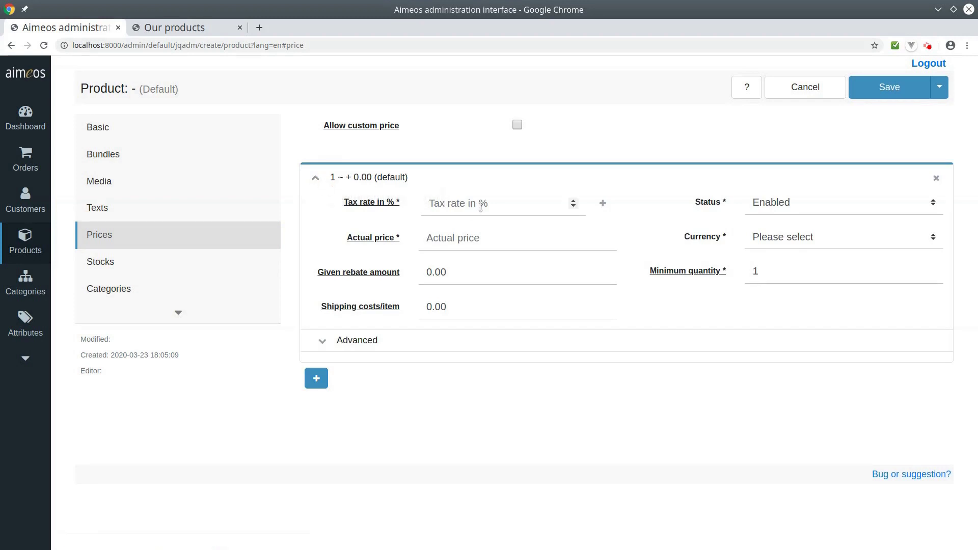
left_click(480, 206)
type("19")
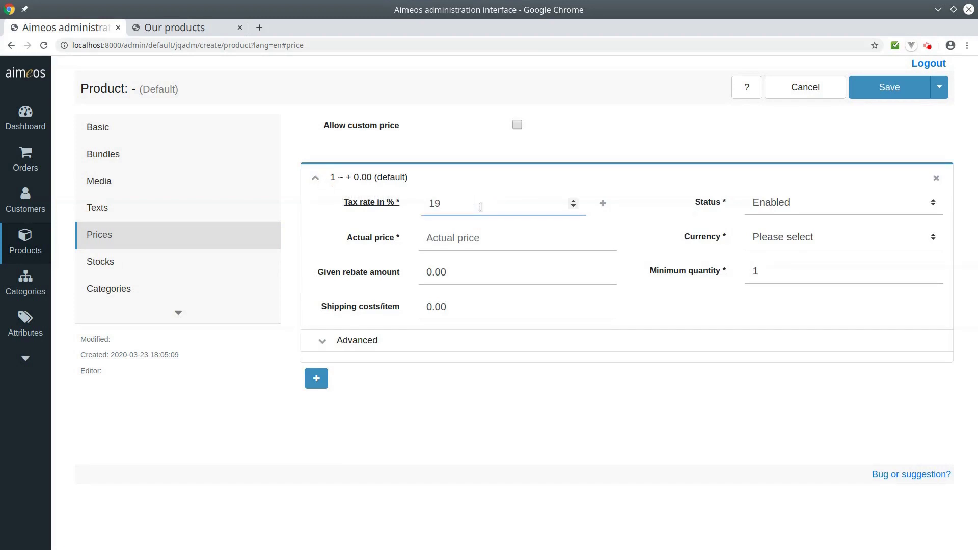
left_click(488, 241)
type("20")
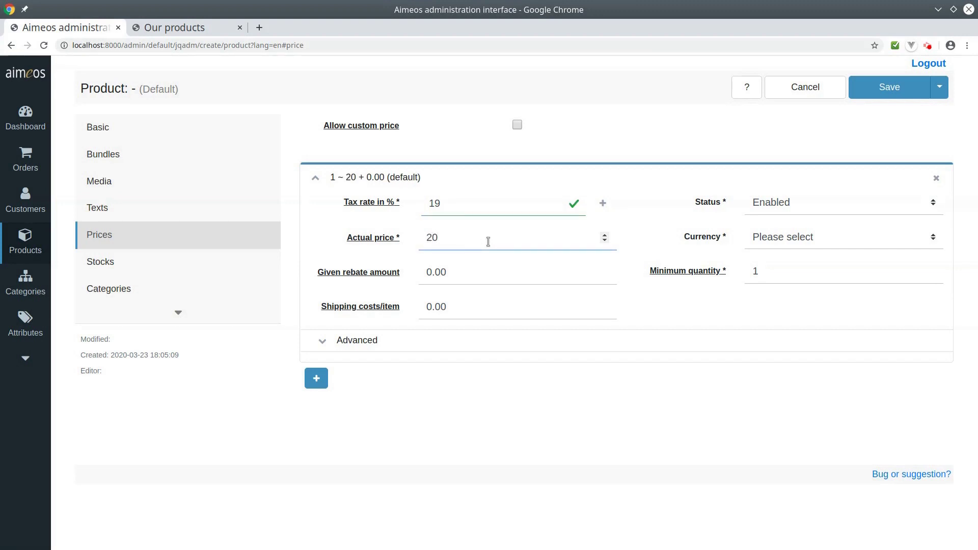
left_click(771, 236)
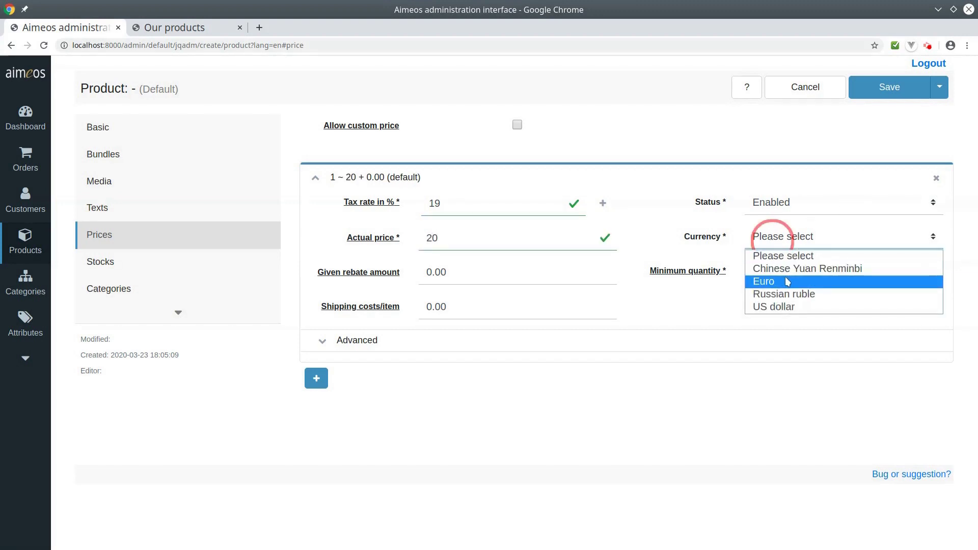
left_click(787, 282)
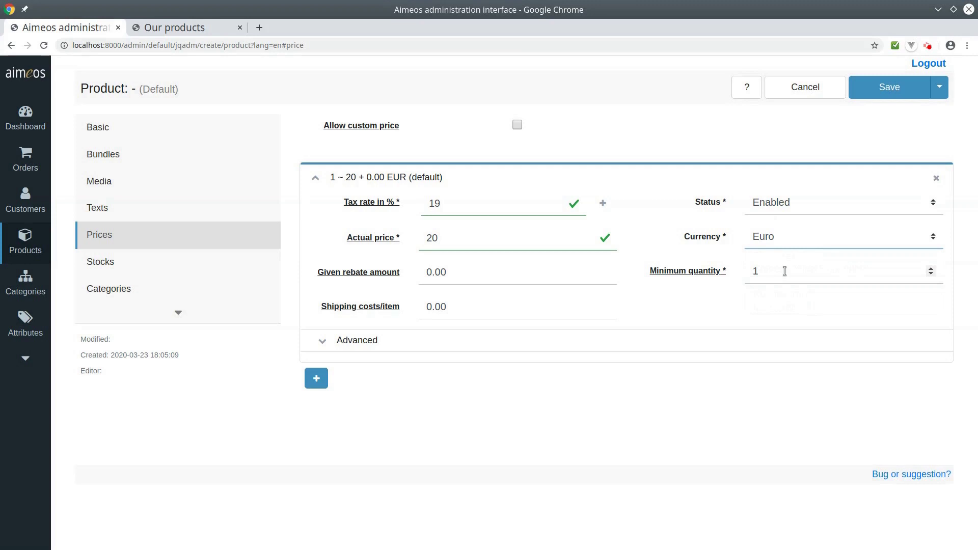
Step: Add a stock entry with a stock level of 2000
left_click(121, 269)
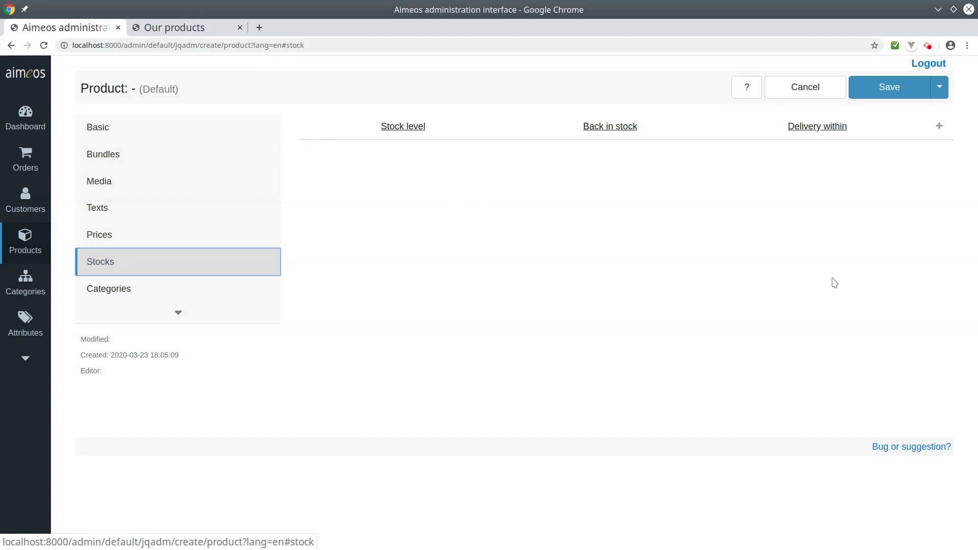
left_click(941, 126)
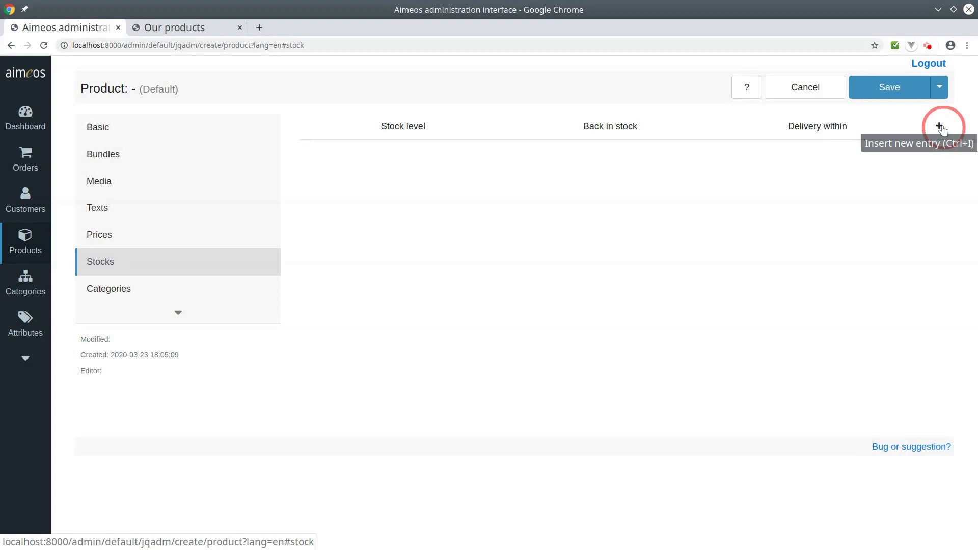
left_click(366, 150)
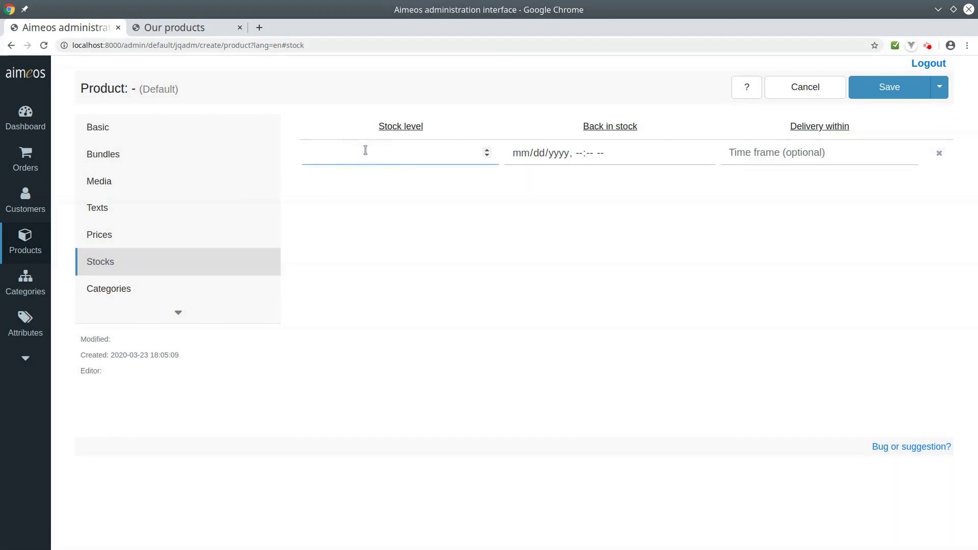
type("2000")
Step: Assign the Home (home) default category and save the Summer set bundle
left_click(116, 294)
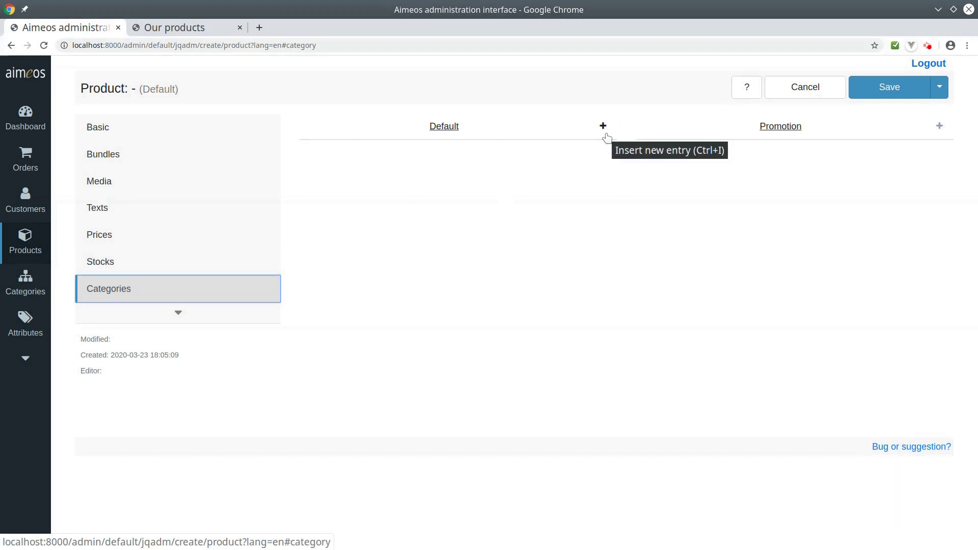
left_click(605, 128)
left_click(574, 153)
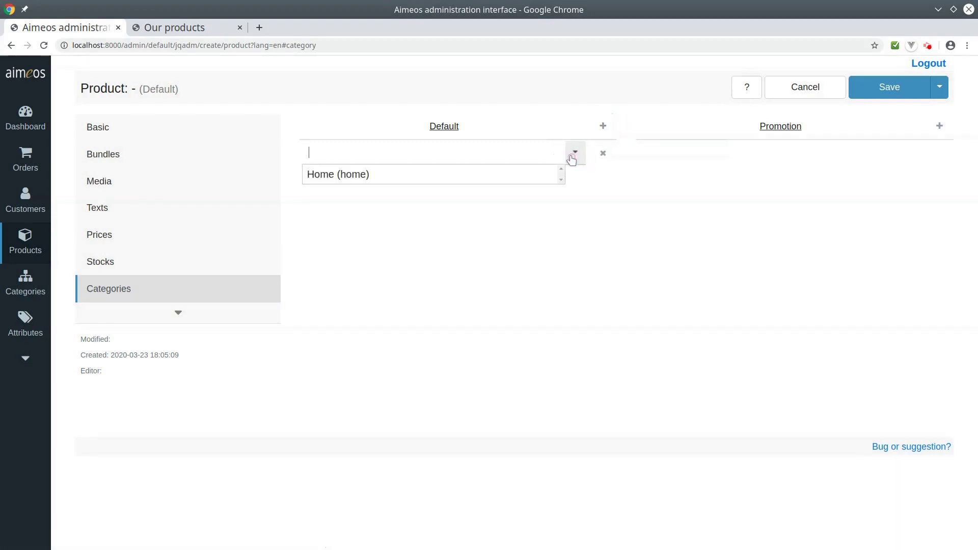
left_click(499, 185)
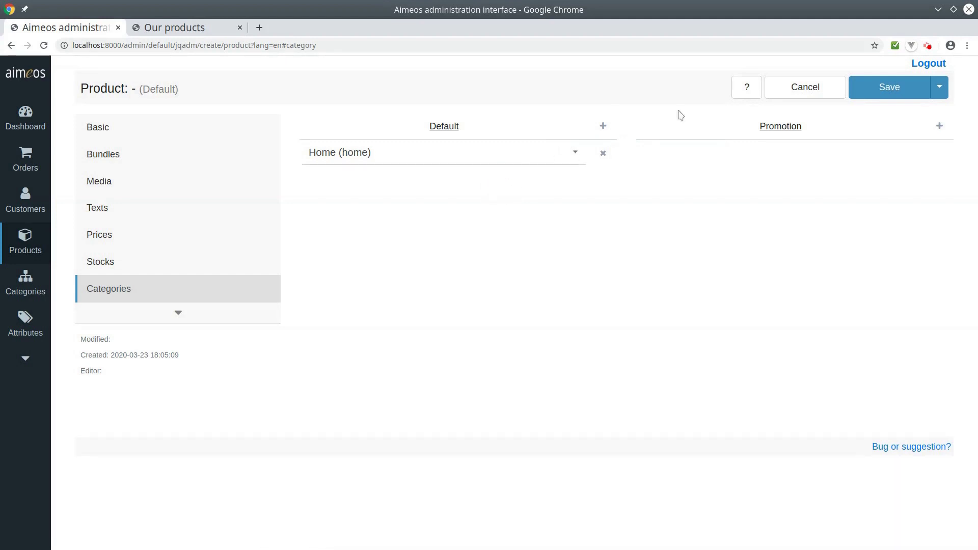
left_click(861, 95)
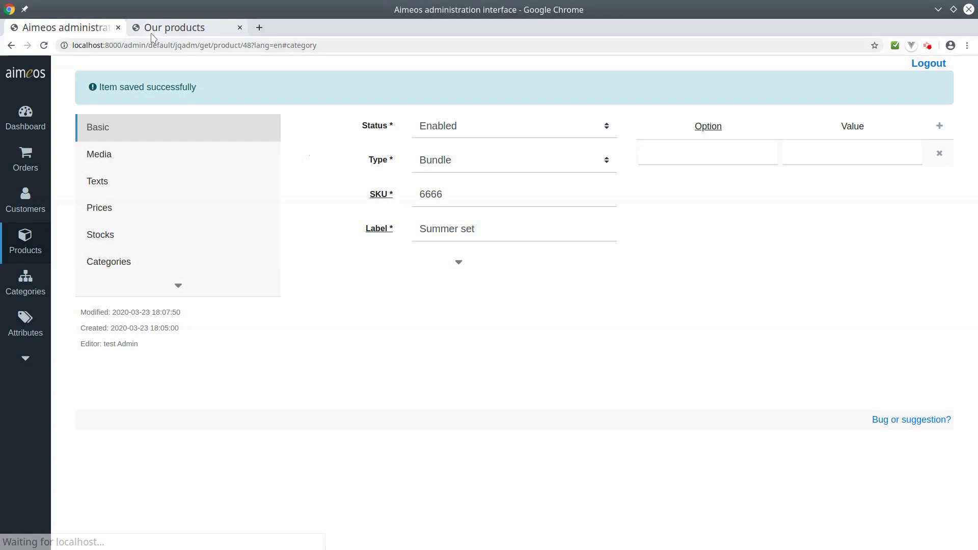
Step: Reload the shop's Our products list, open Summer set and add it to the basket
left_click(153, 28)
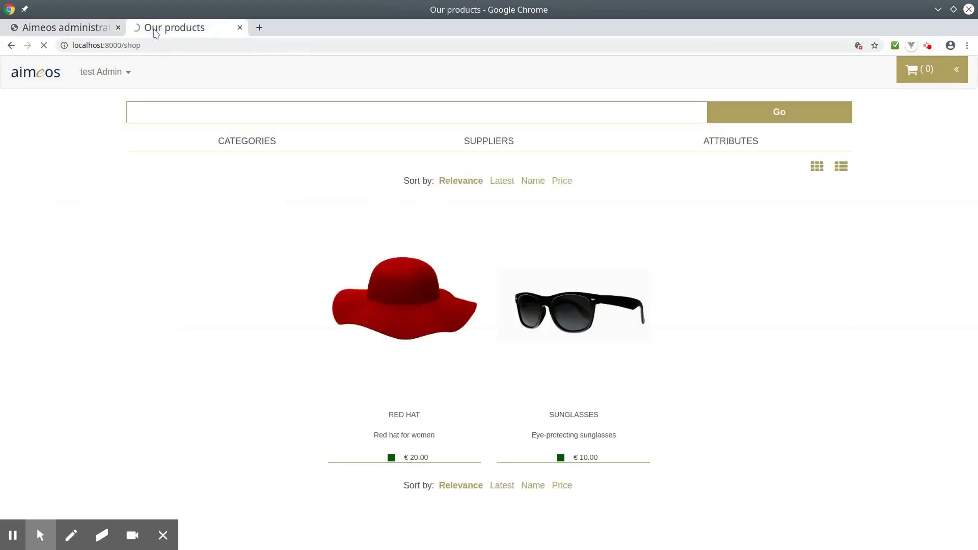
key("F5")
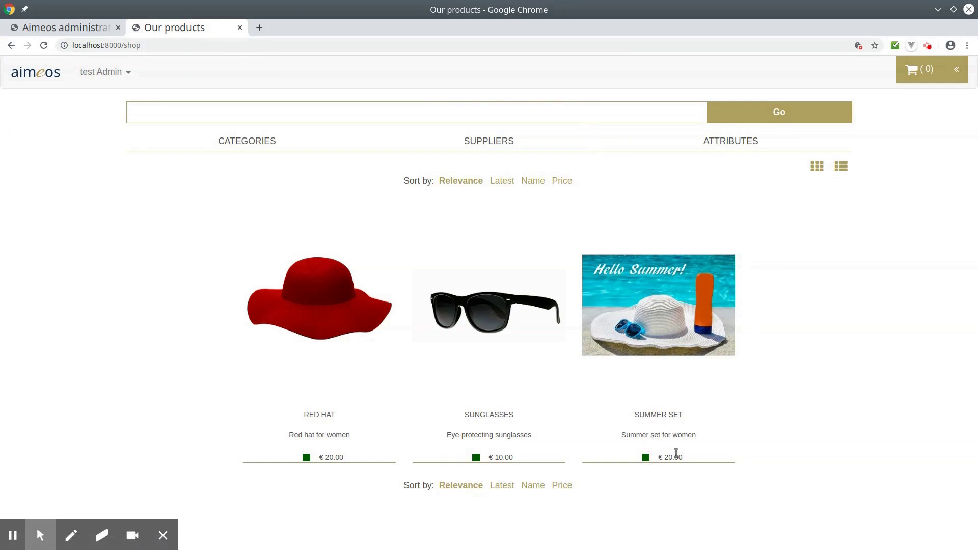
left_click(676, 311)
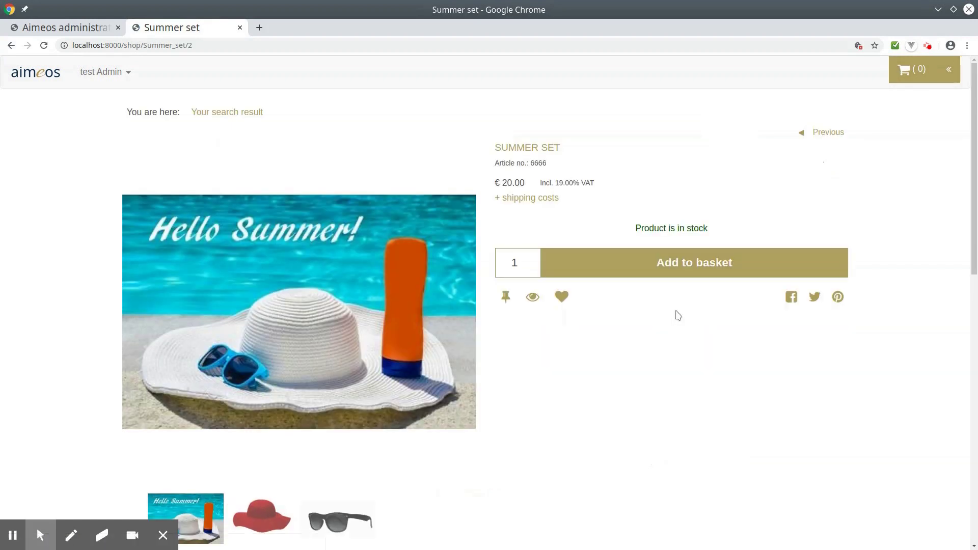
scroll(678, 316, "down", 7)
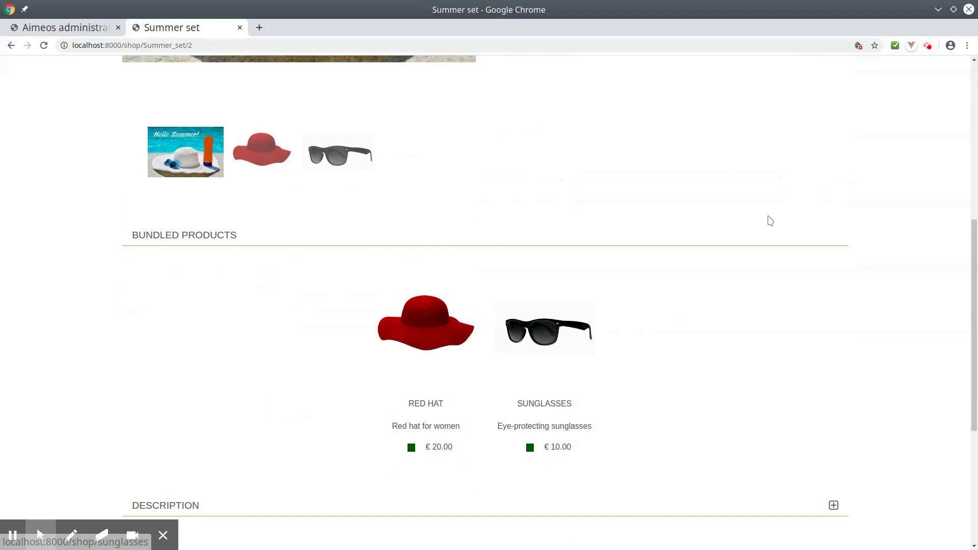
scroll(770, 220, "up", 7)
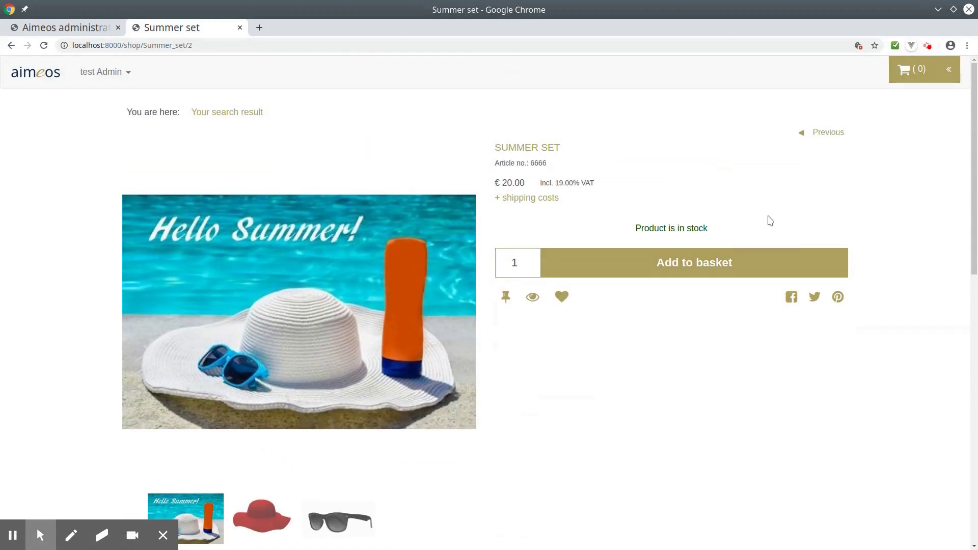
left_click(669, 269)
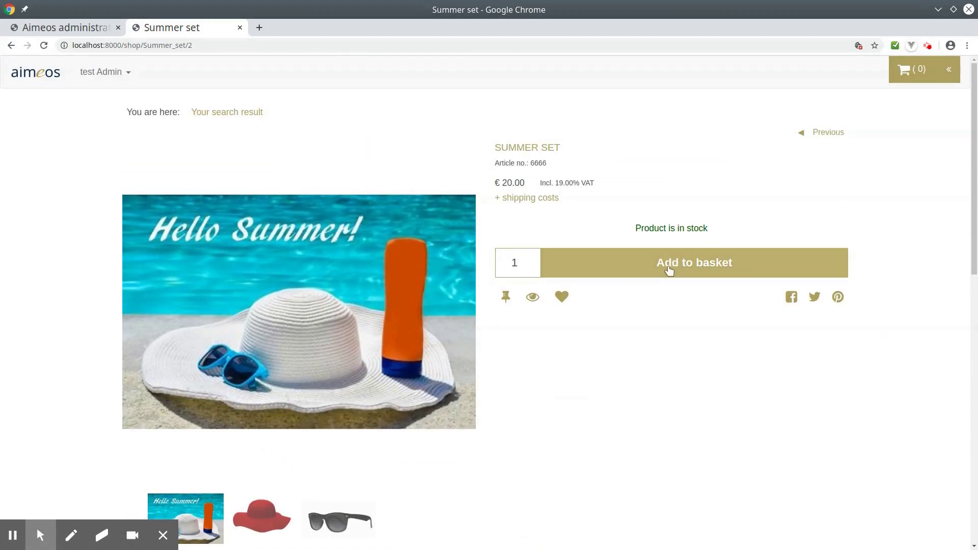